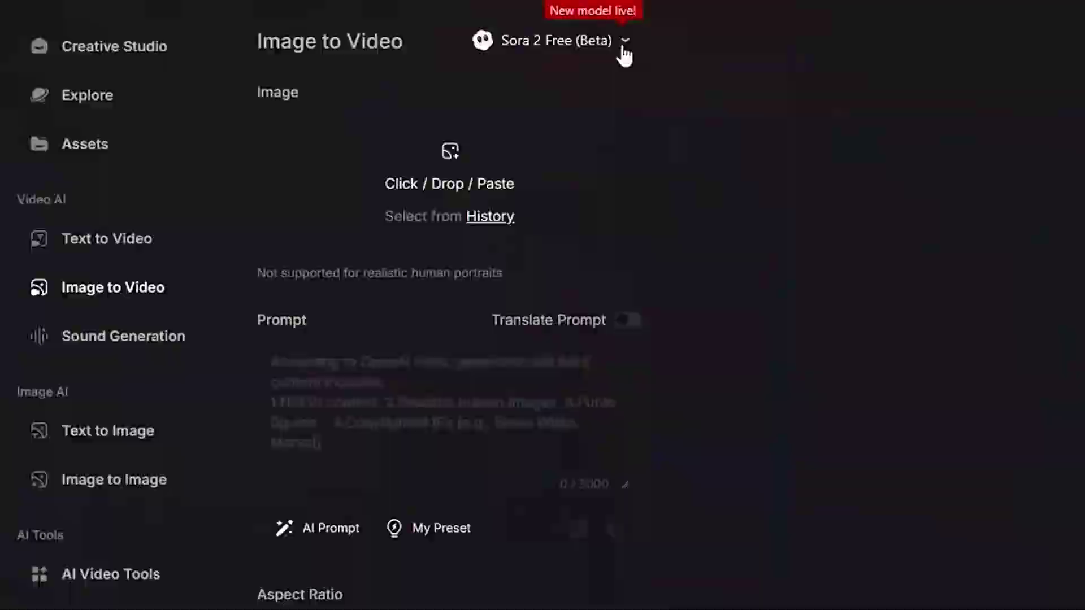
# Go to MindVideo's AI Video Generator and check the available video models, including Sora 2 (Beta)
pyautogui.scroll(-5, 493, 465)
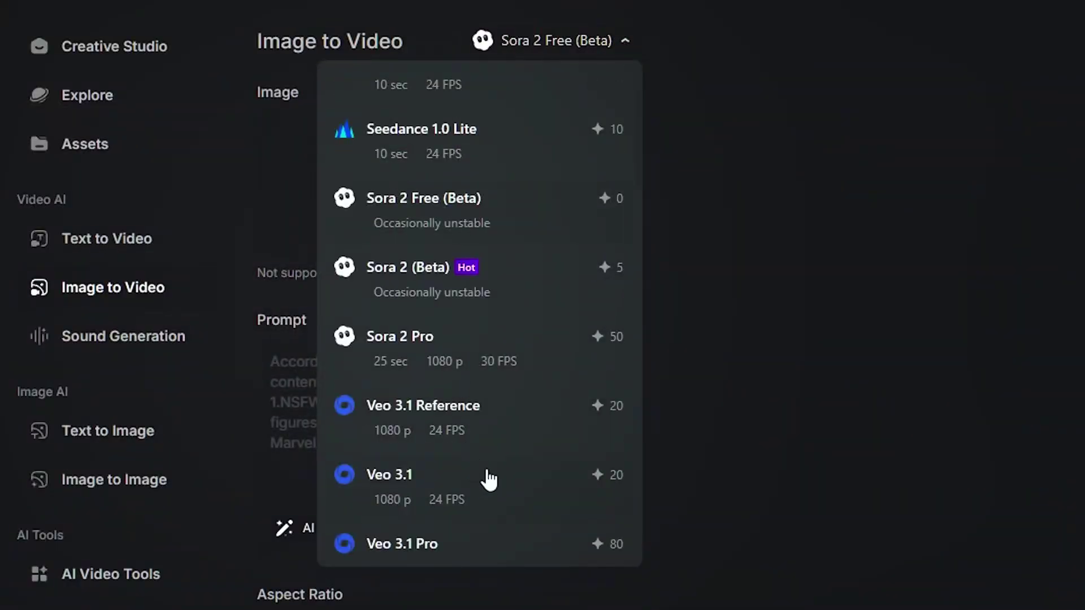
pyautogui.scroll(2, 489, 480)
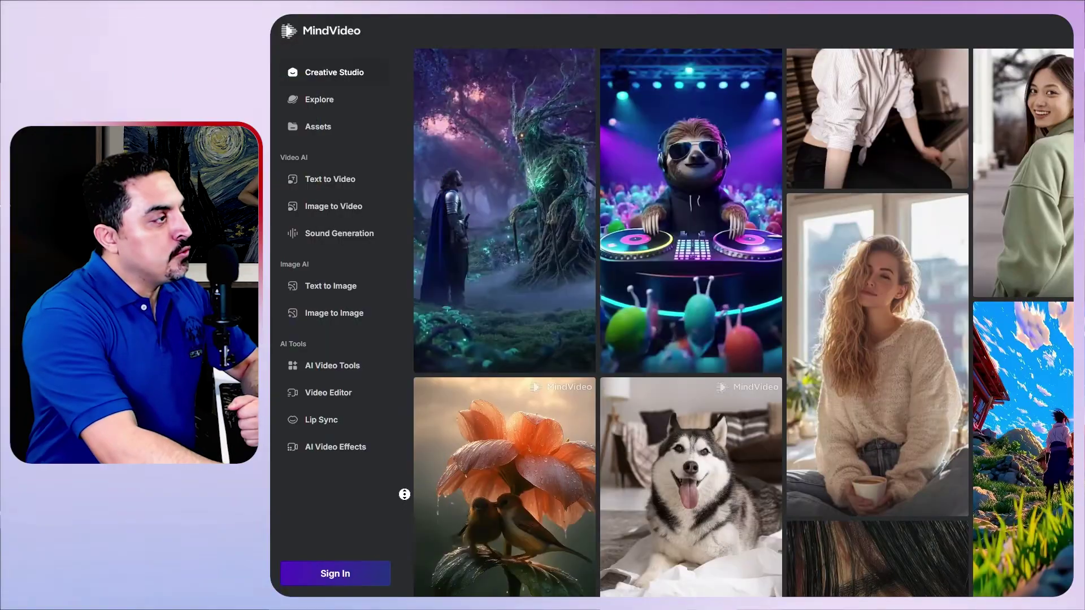
pyautogui.scroll(3, 402, 478)
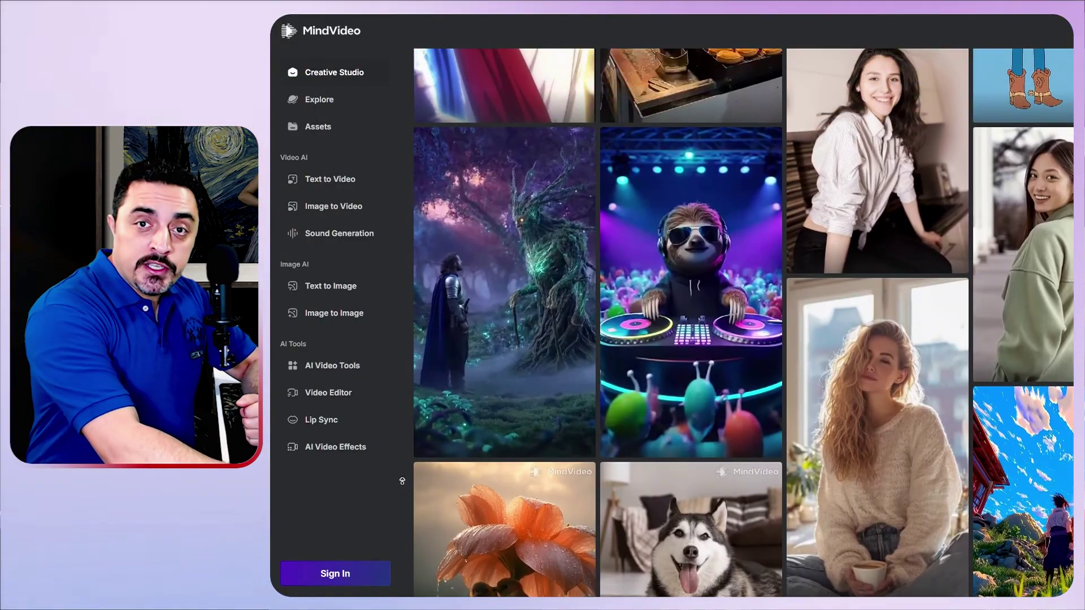
pyautogui.scroll(2, 402, 476)
pyautogui.scroll(1, 401, 476)
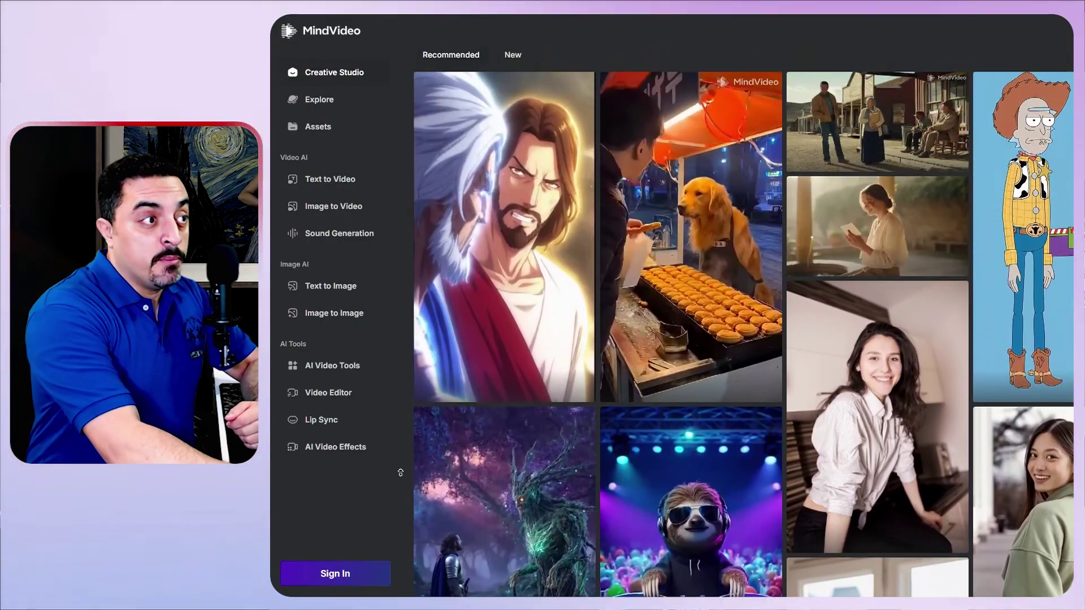
pyautogui.scroll(2, 401, 477)
pyautogui.scroll(2, 402, 478)
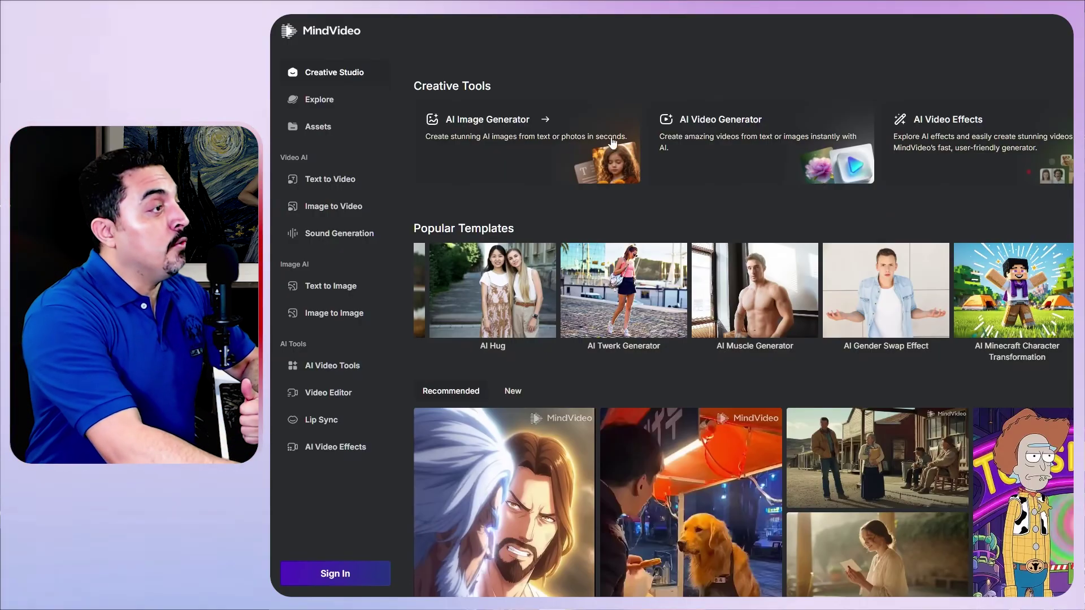
pyautogui.click(768, 158)
pyautogui.click(746, 40)
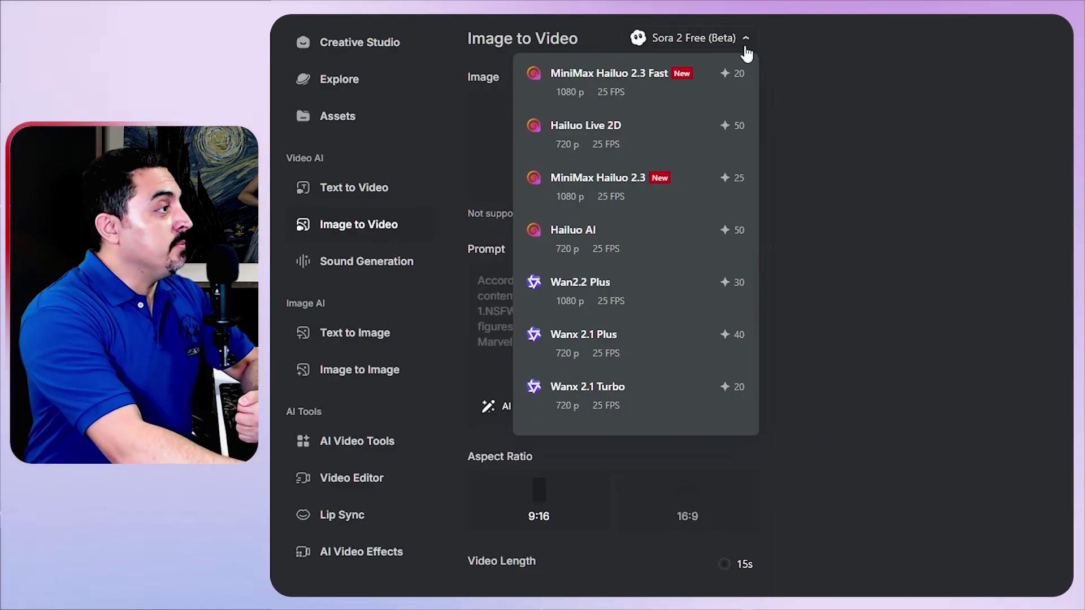
pyautogui.scroll(5, 680, 284)
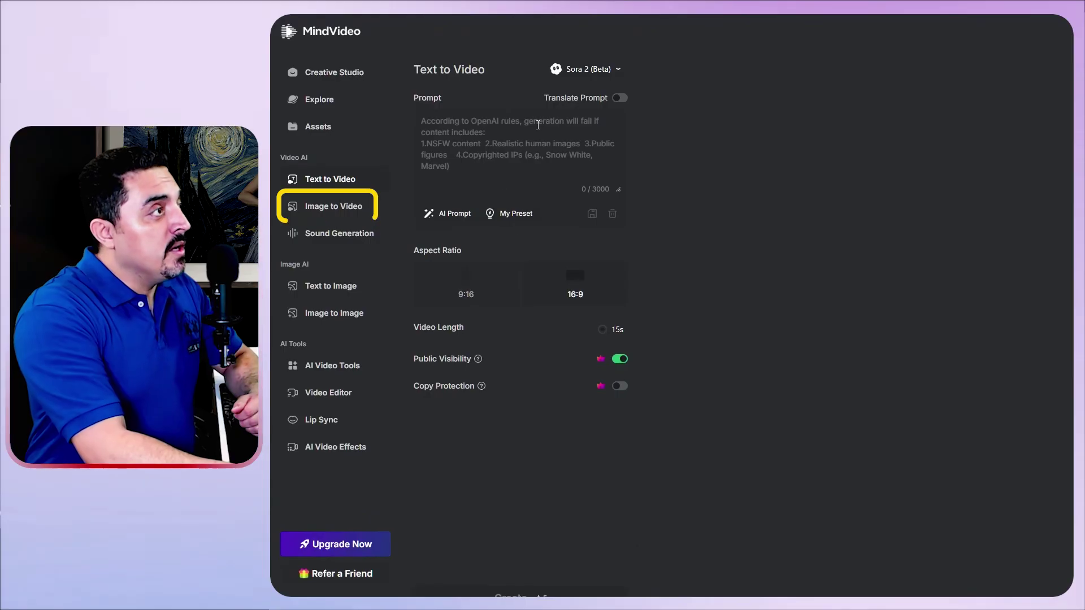
# Select Sora 2 Free (Beta), paste the cinematic dragon prompt, and keep the 16:9 aspect ratio
pyautogui.click(612, 73)
pyautogui.scroll(2, 569, 141)
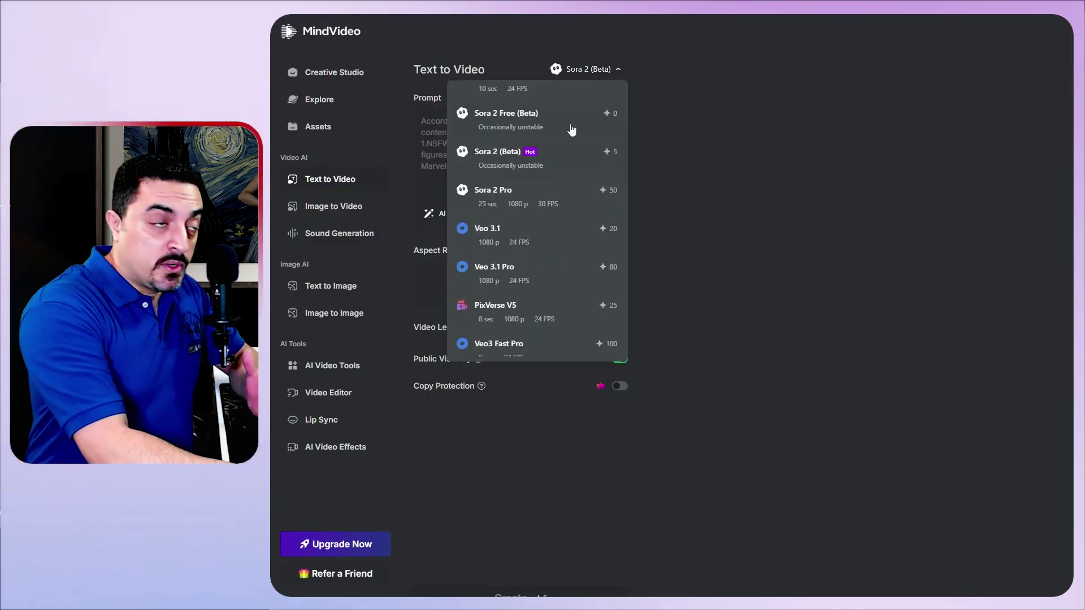
pyautogui.click(573, 128)
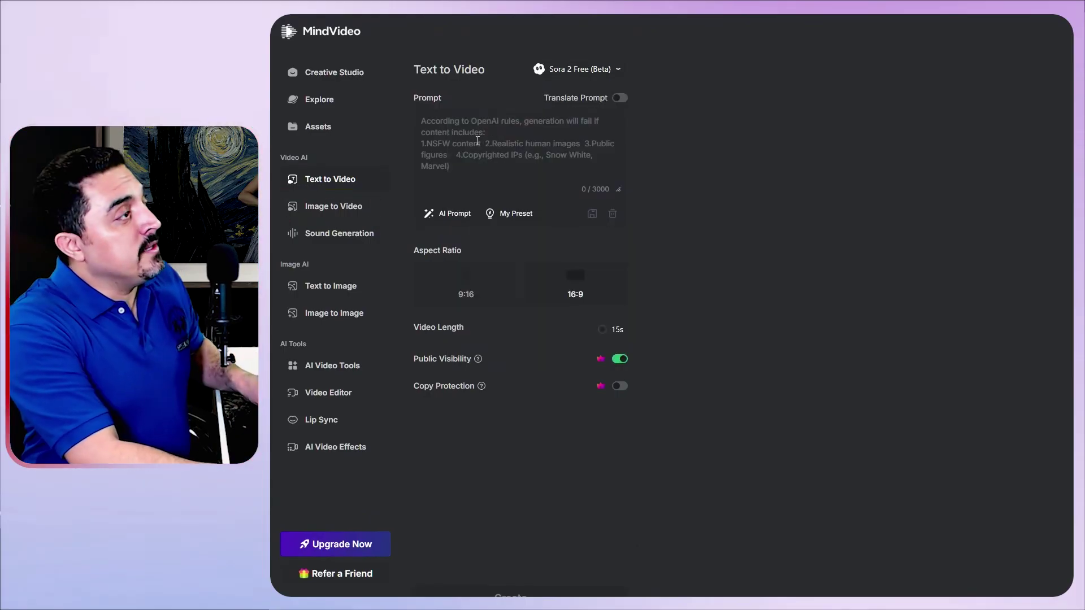
pyautogui.hotkey('ctrl', 'v')
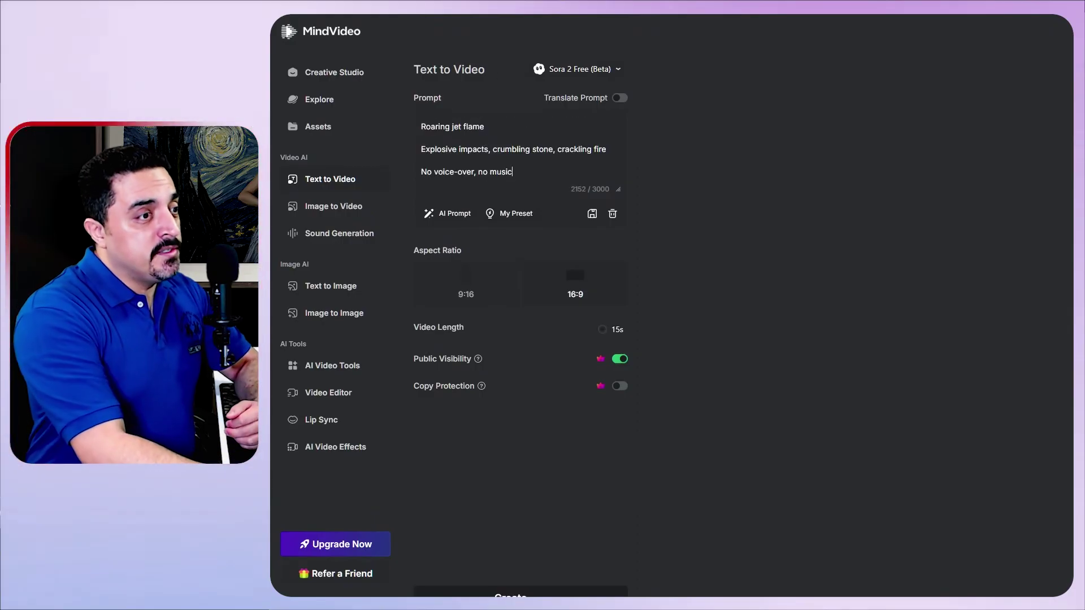
pyautogui.click(500, 291)
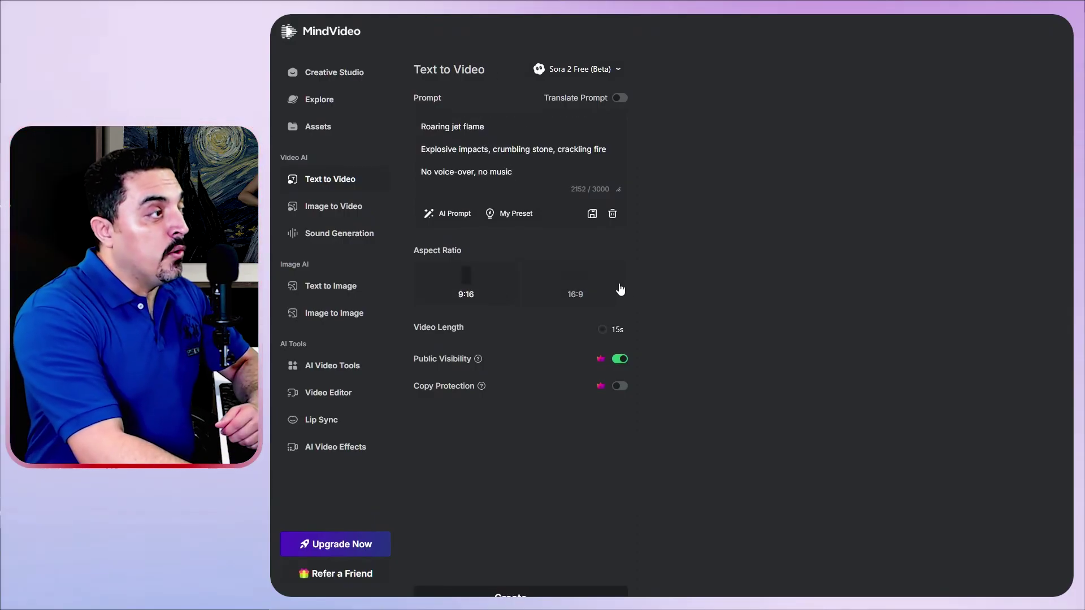
pyautogui.click(620, 293)
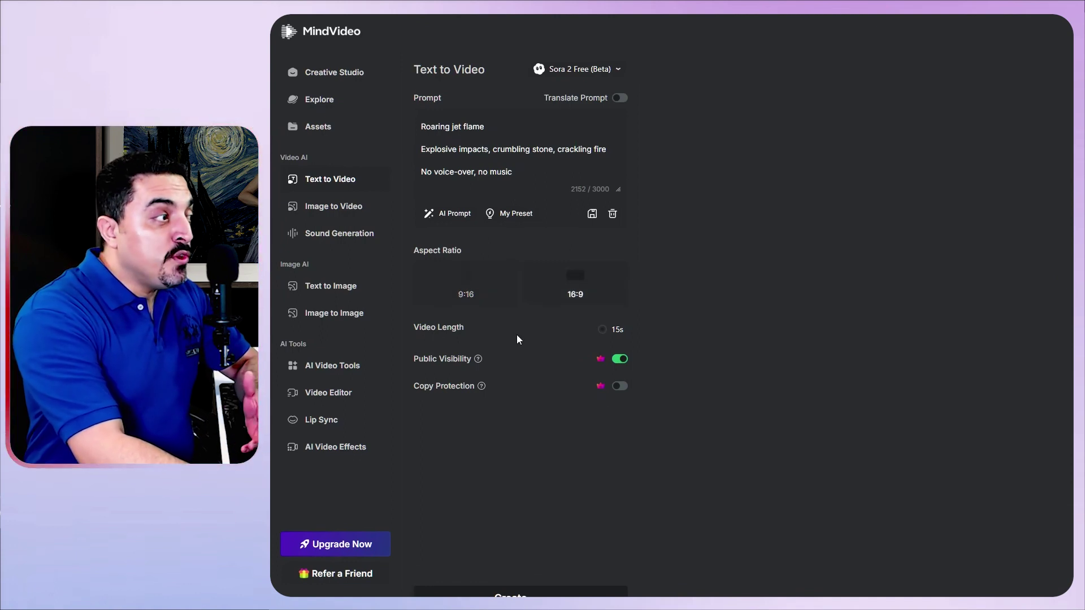
pyautogui.scroll(-1, 517, 339)
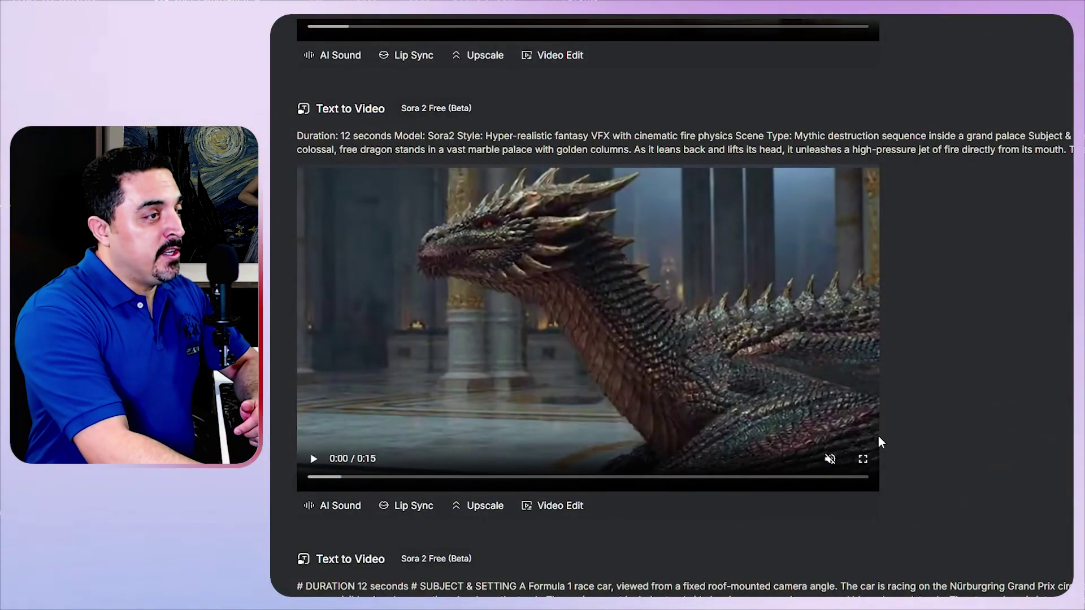
# Replay the dragon-in-palace clip, then download it with the watermark
pyautogui.click(829, 459)
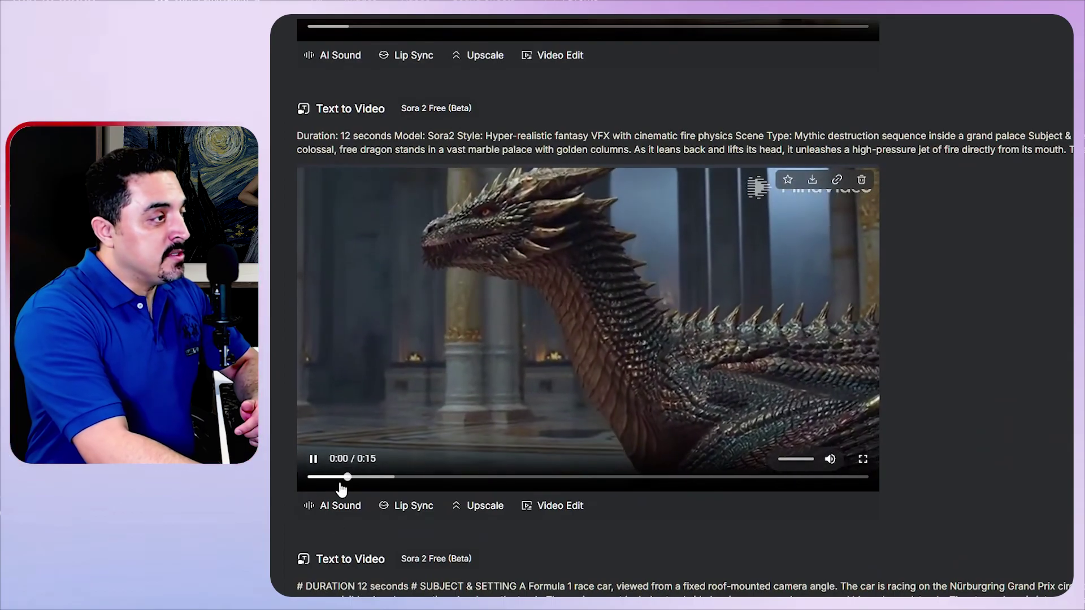
pyautogui.click(309, 477)
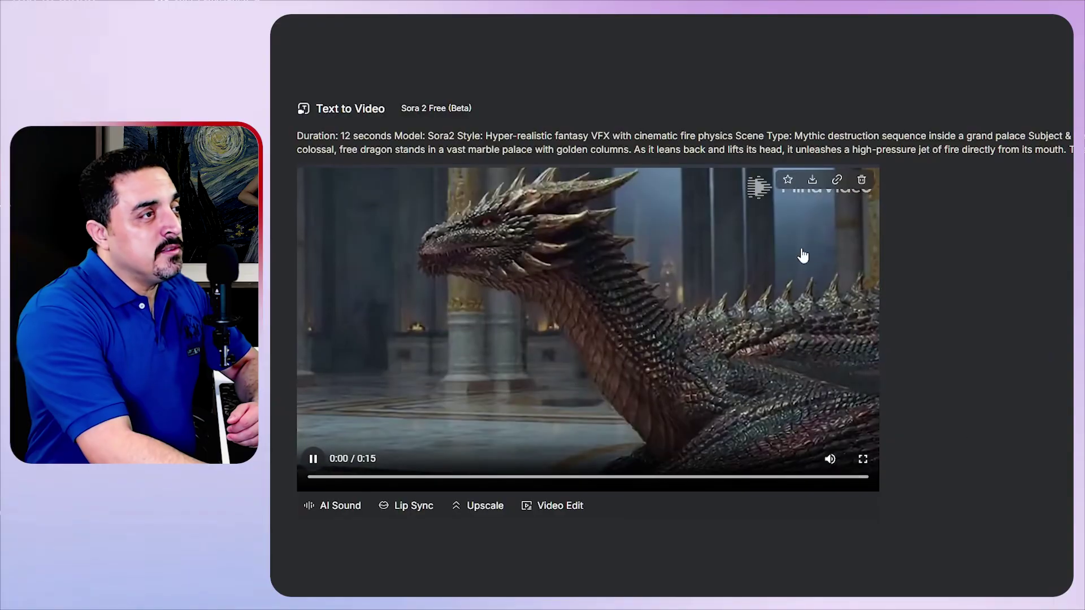
pyautogui.click(802, 256)
pyautogui.click(812, 181)
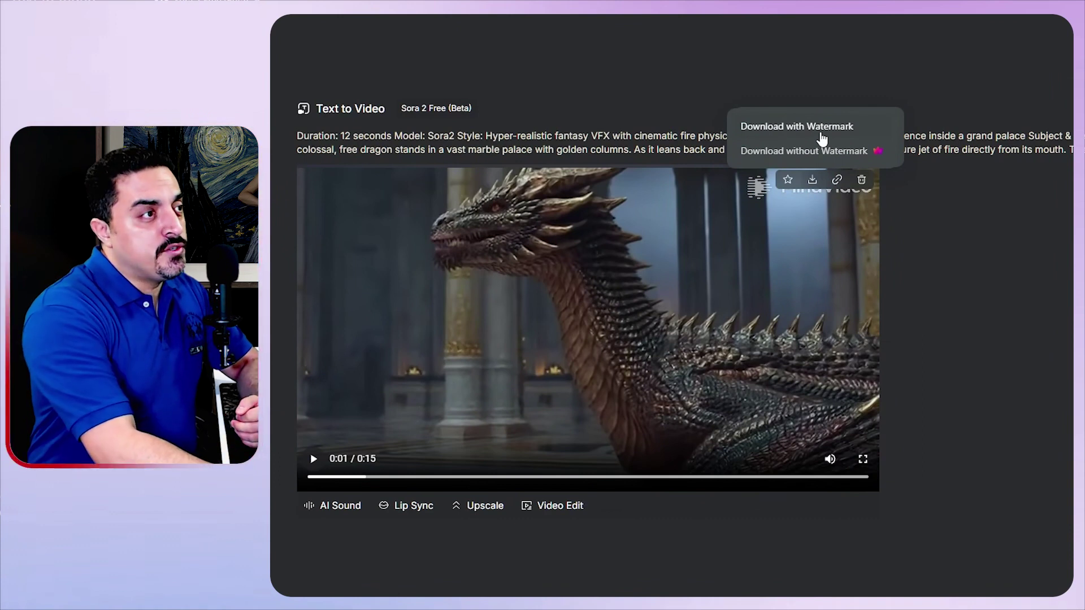
pyautogui.click(821, 139)
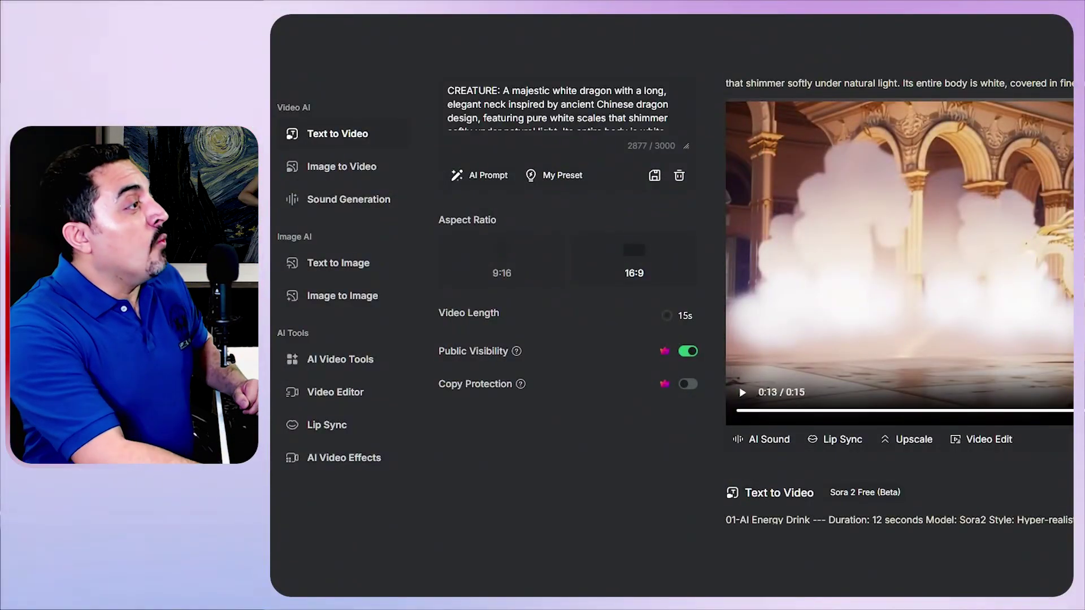
# Clear the prompt field and reuse the dragon-in-palace clip's prompt from the results
pyautogui.click(787, 235)
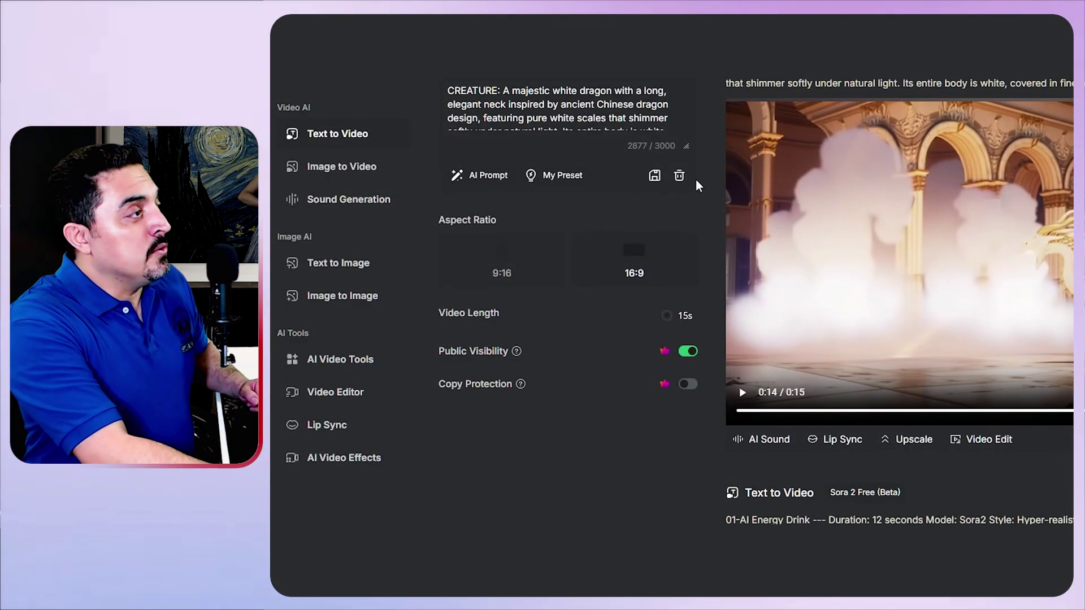
pyautogui.click(680, 177)
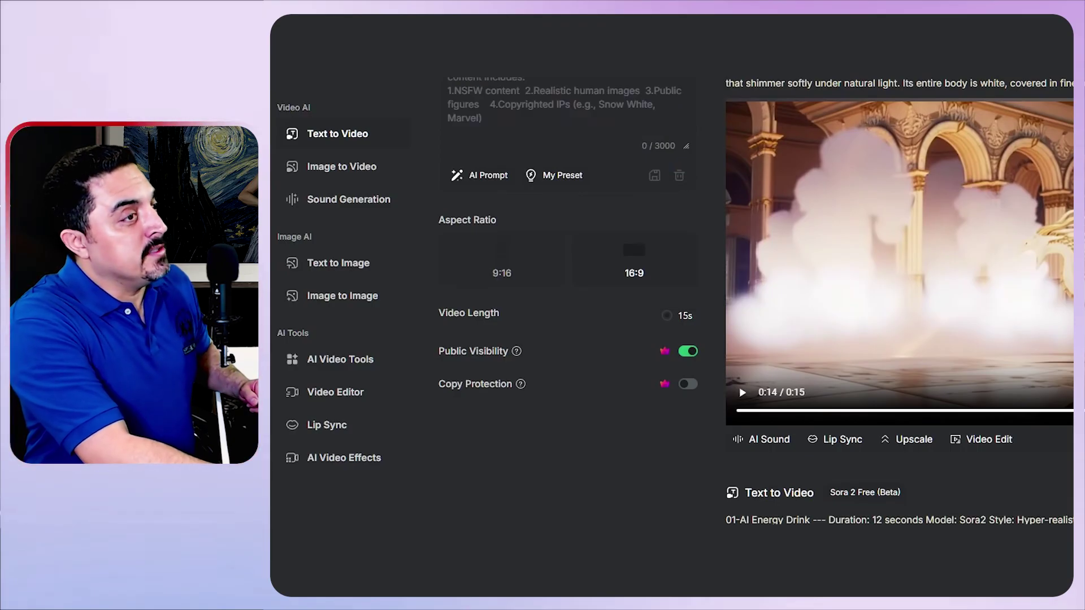
pyautogui.scroll(-5, 1054, 256)
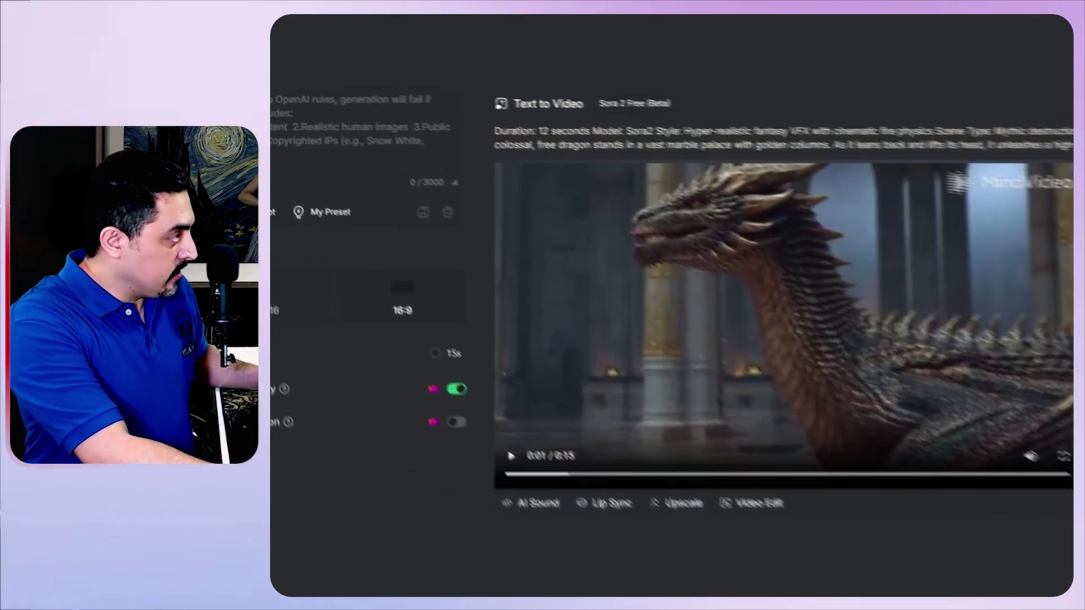
pyautogui.click(1062, 127)
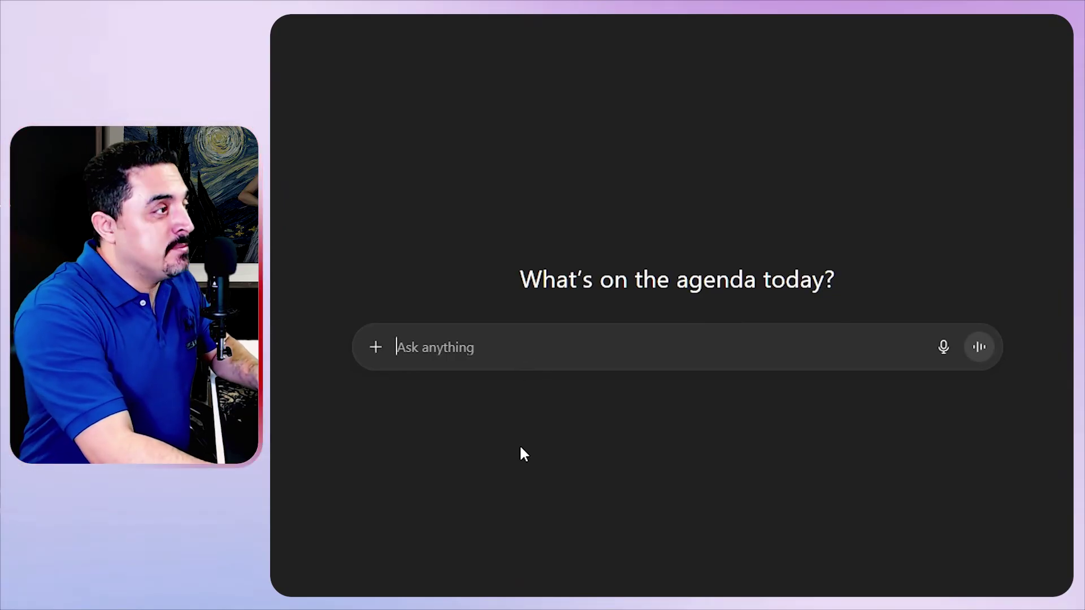
# Send ChatGPT the request for a Sora 2 prompt template based on the OpenAI cookbook guide
pyautogui.write('Analyze this link & Create A Sora 2 Cinematic Video Template to convert any prompt ideas in this Chat to Detailed Sora 2 Ready Prompts: https://cookbook.openai.com/examples/sora/sora2_prompting_guide')
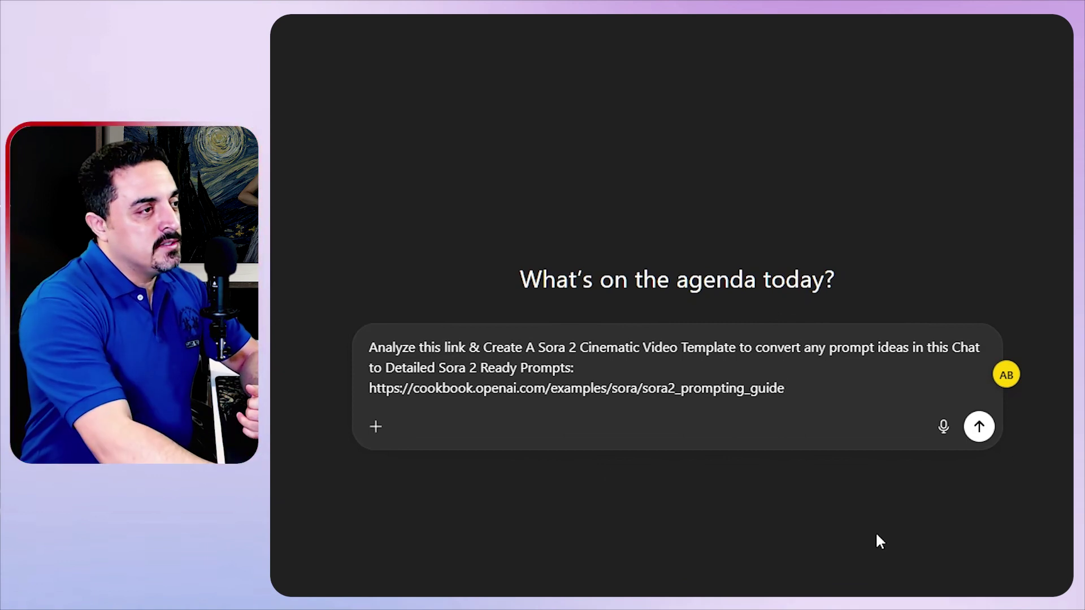
pyautogui.click(989, 432)
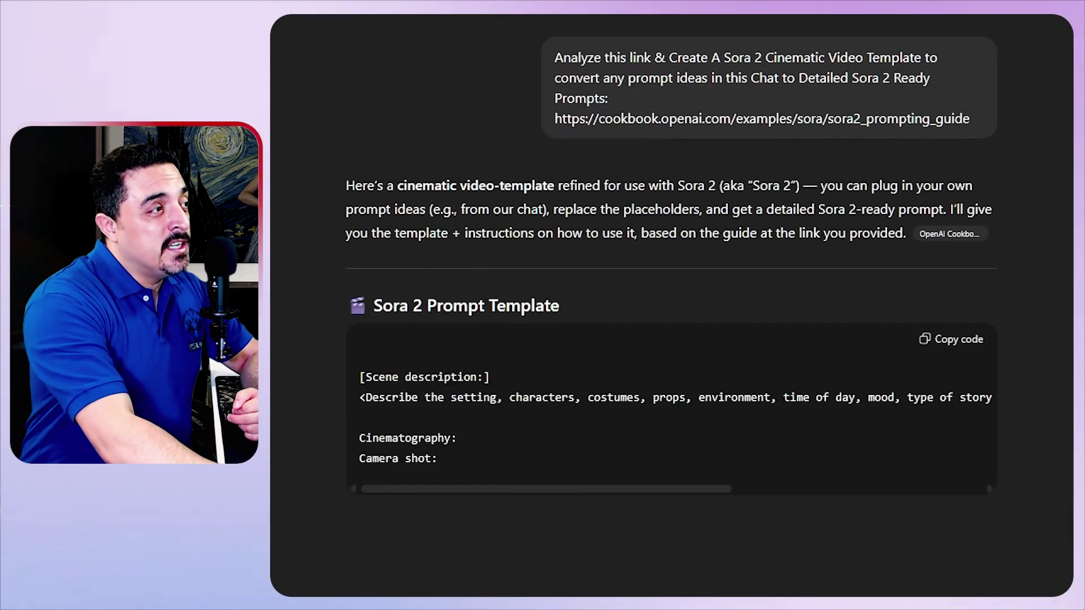
pyautogui.scroll(-4, 671, 305)
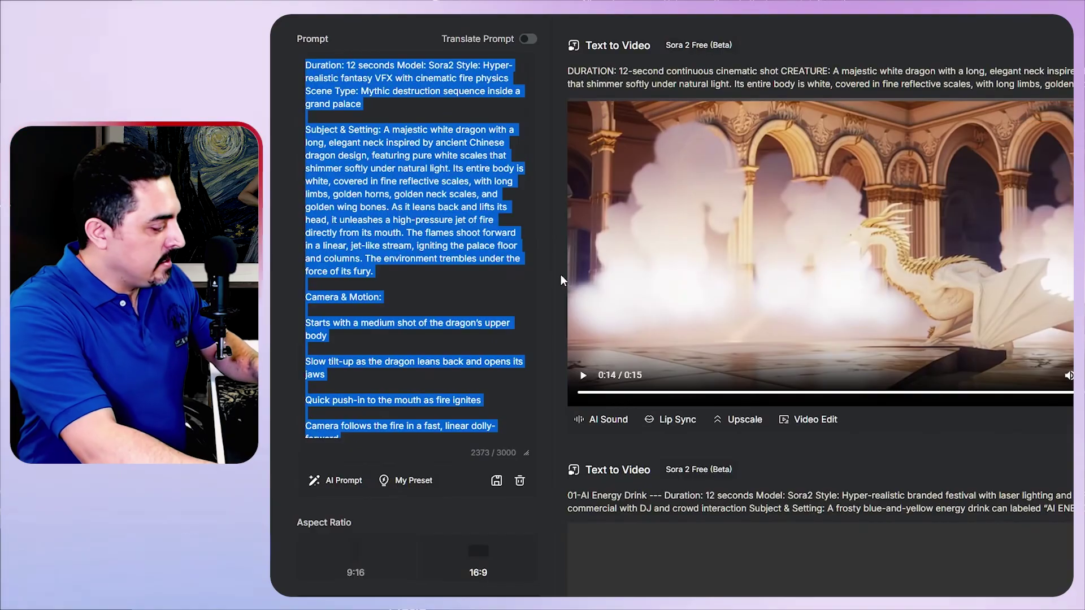
# Back in MindVideo, scroll through the white-dragon prompt and check the model list
pyautogui.hotkey('ctrl', 'v')
pyautogui.scroll(10, 454, 352)
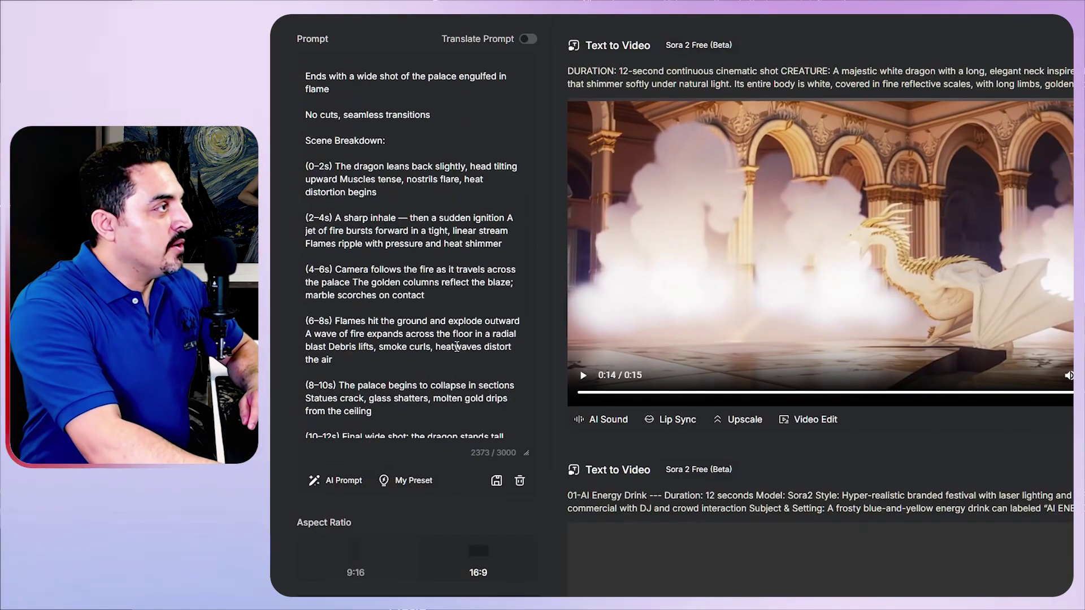
pyautogui.scroll(10, 455, 345)
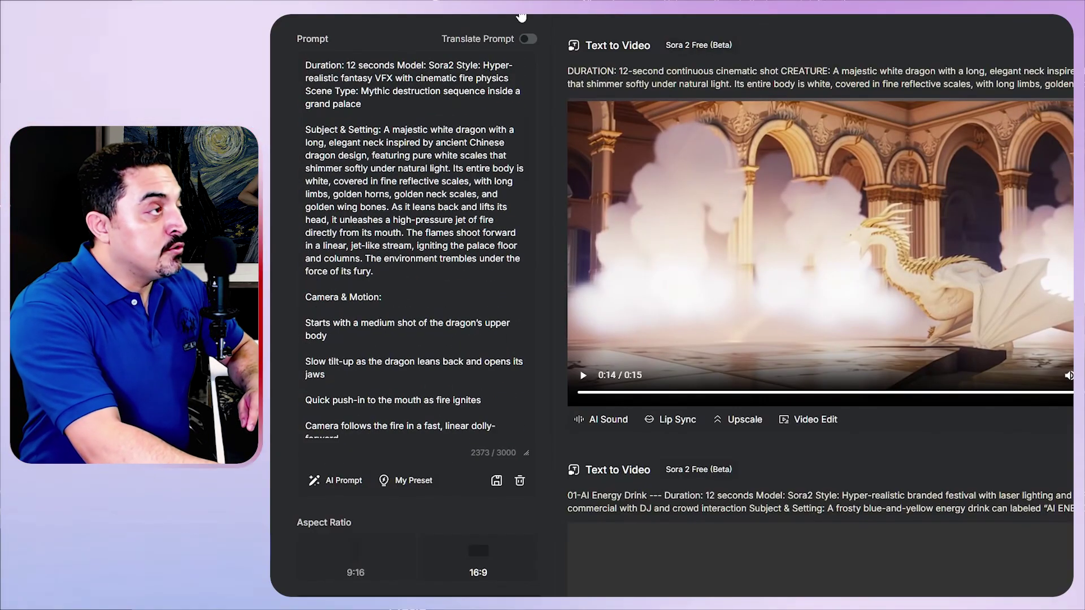
pyautogui.click(521, 17)
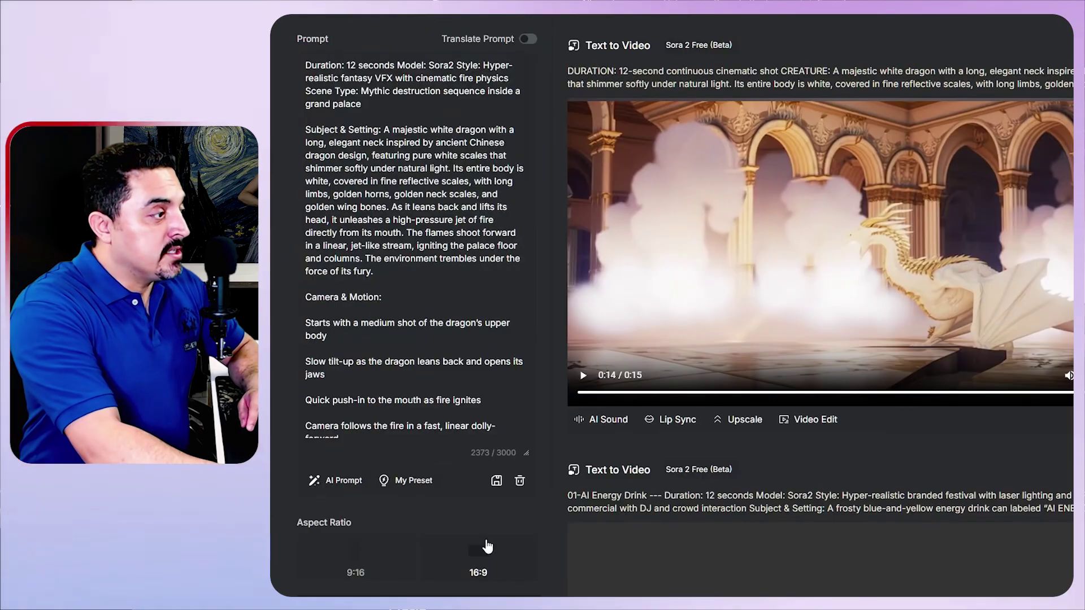